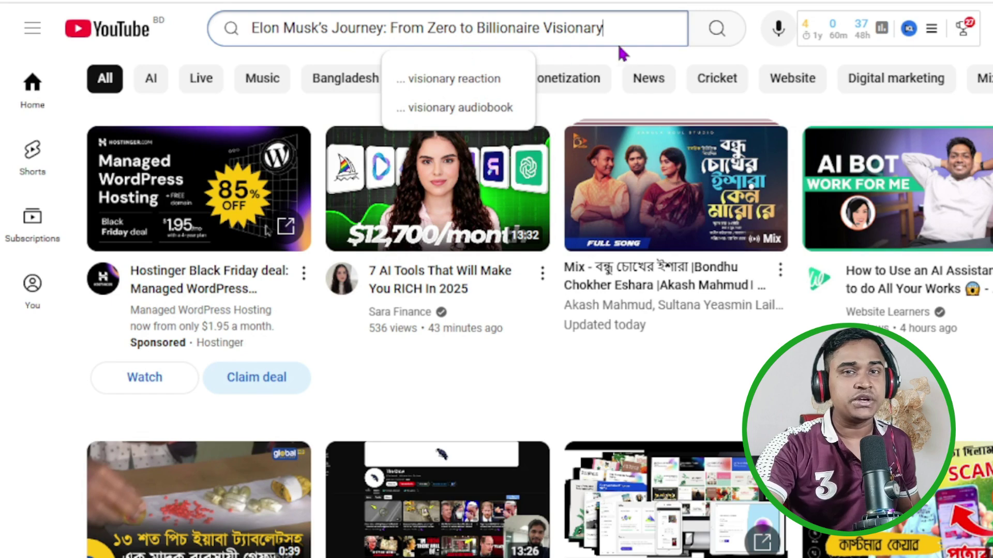
- Search YouTube for "Elon Musk’s Journey: From Zero to Billionaire Visionary" and browse the resulting videos
click(719, 38)
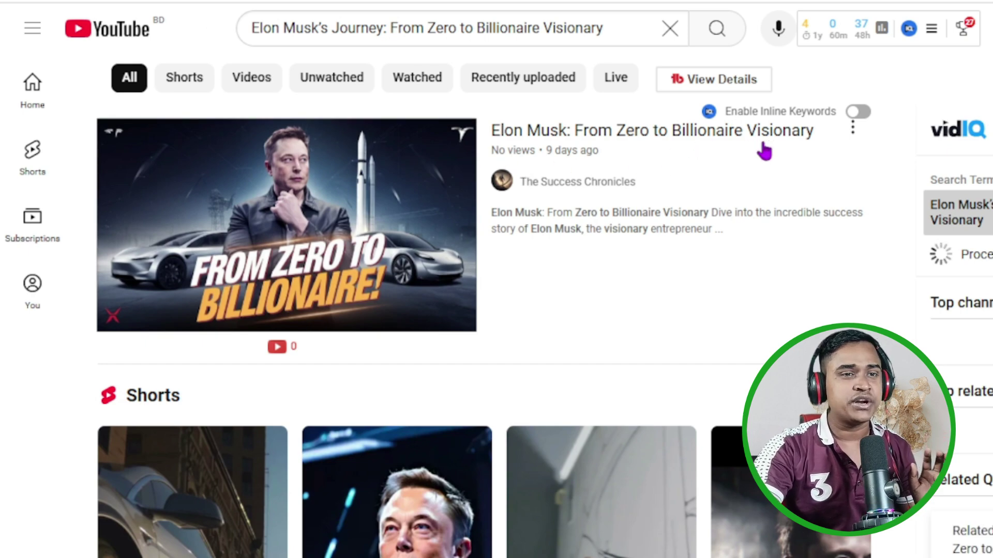
scroll(465, 222, down, 5)
scroll(517, 259, down, 8)
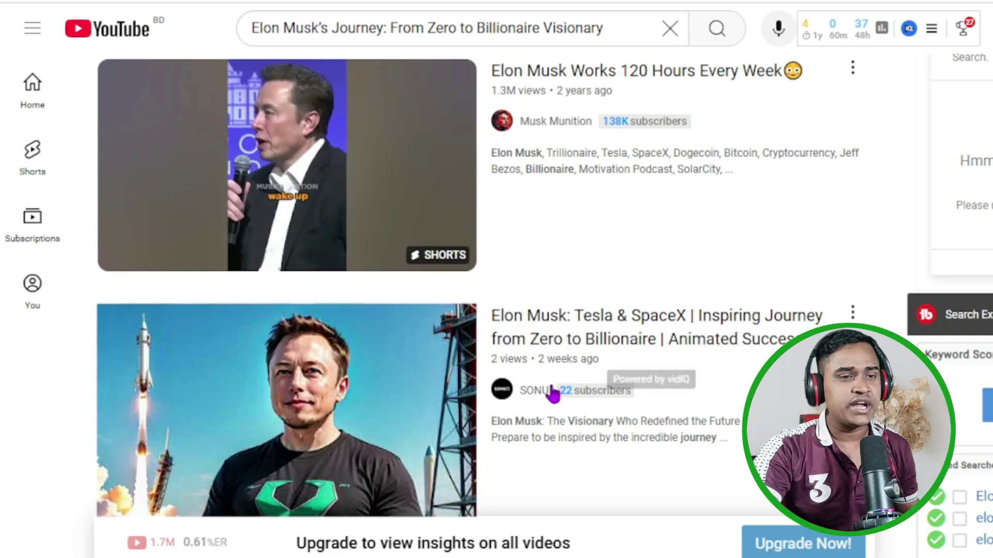
scroll(492, 394, down, 10)
scroll(583, 146, down, 15)
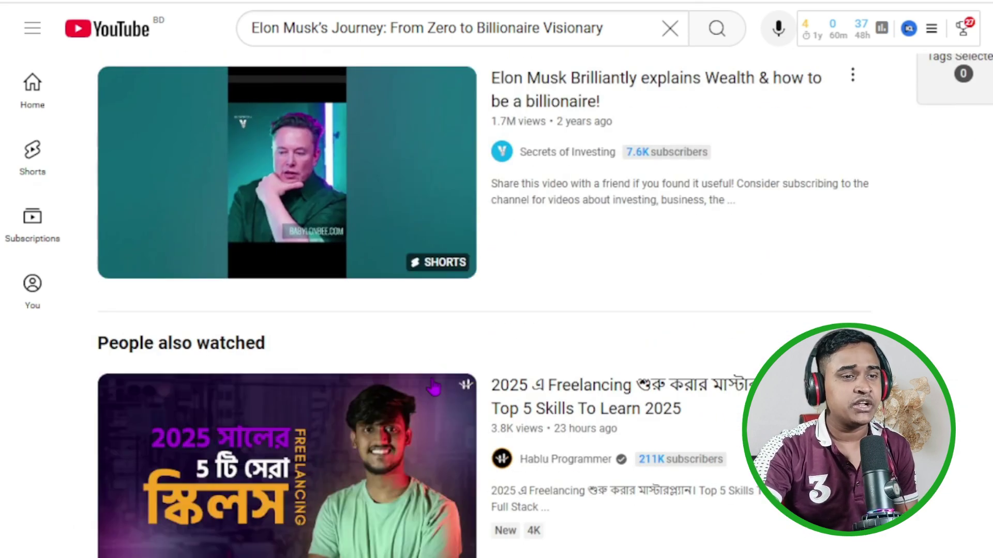
scroll(381, 410, down, 9)
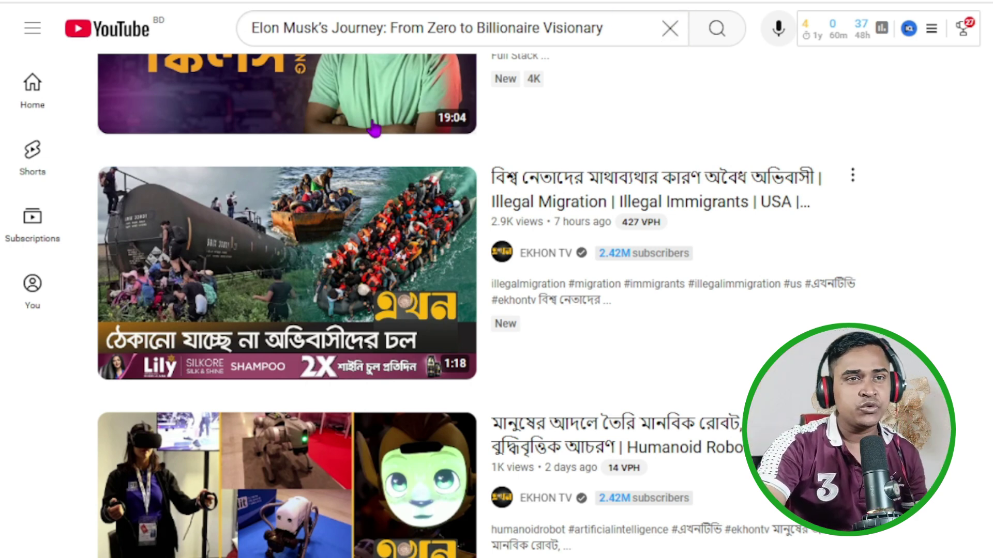
mouse_move(505, 96)
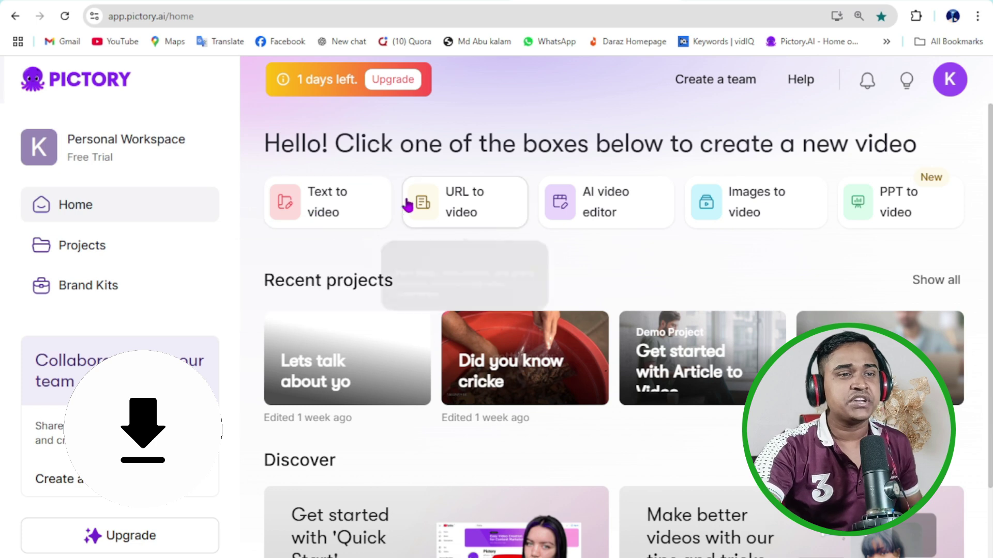
- Switch to Pictory and start a Text to video project, ready for script entry
click(329, 195)
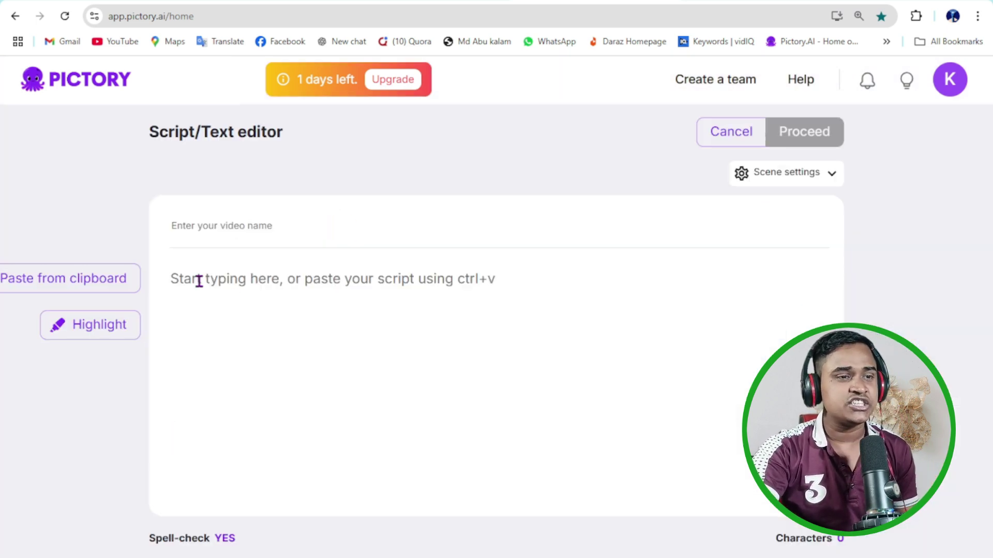
click(262, 288)
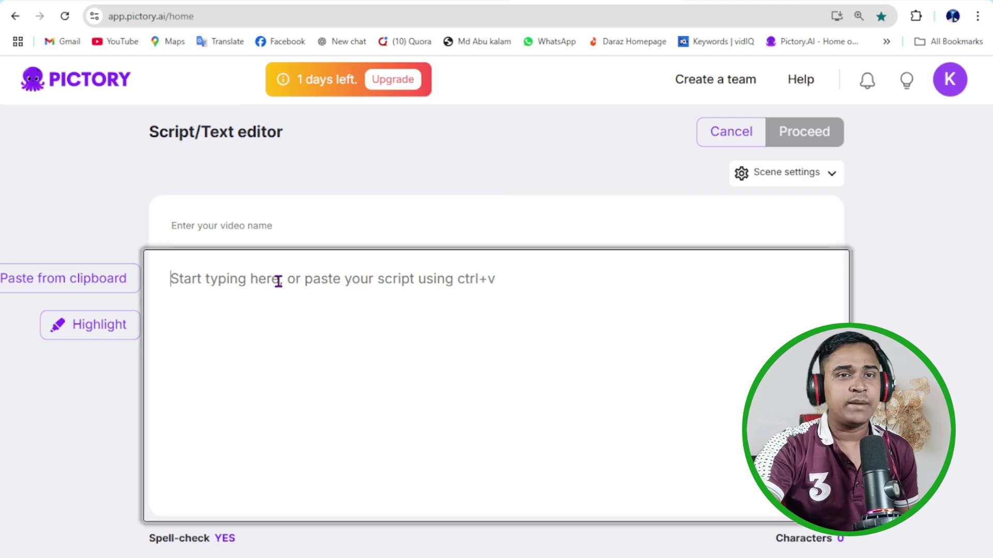
- Switch to the ChatGPT conversation and review the story video ideas and the full Elon Musk script
key(alt+Tab)
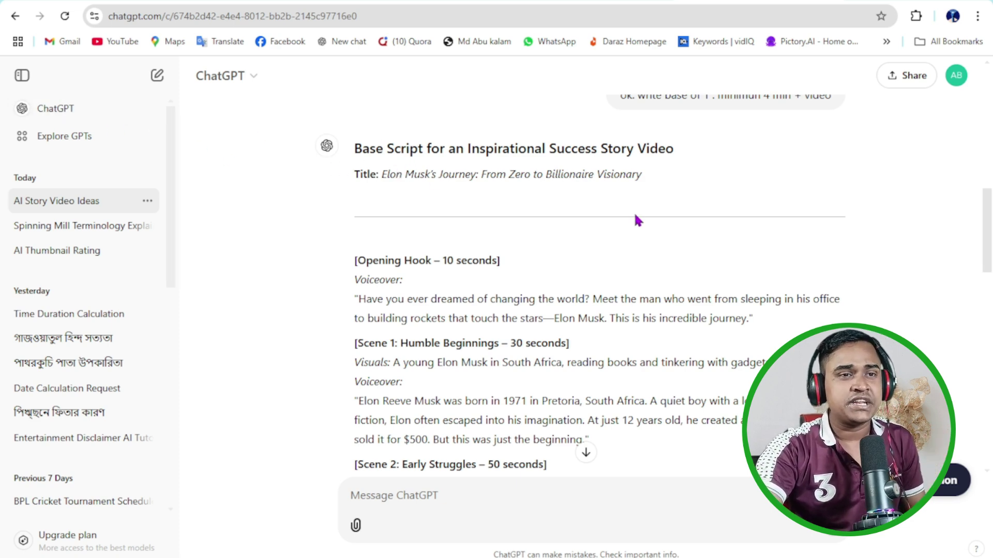
scroll(636, 220, up, 10)
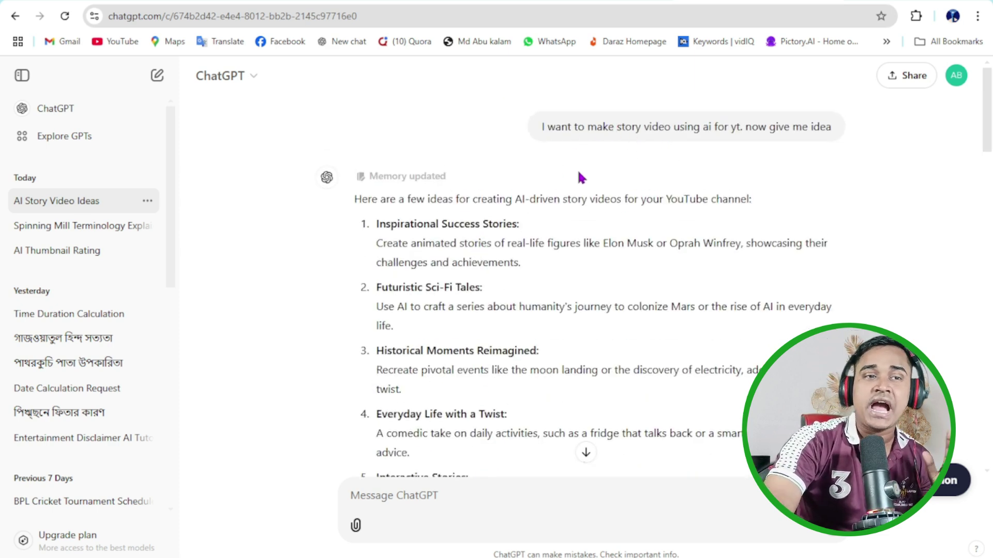
scroll(365, 230, down, 4)
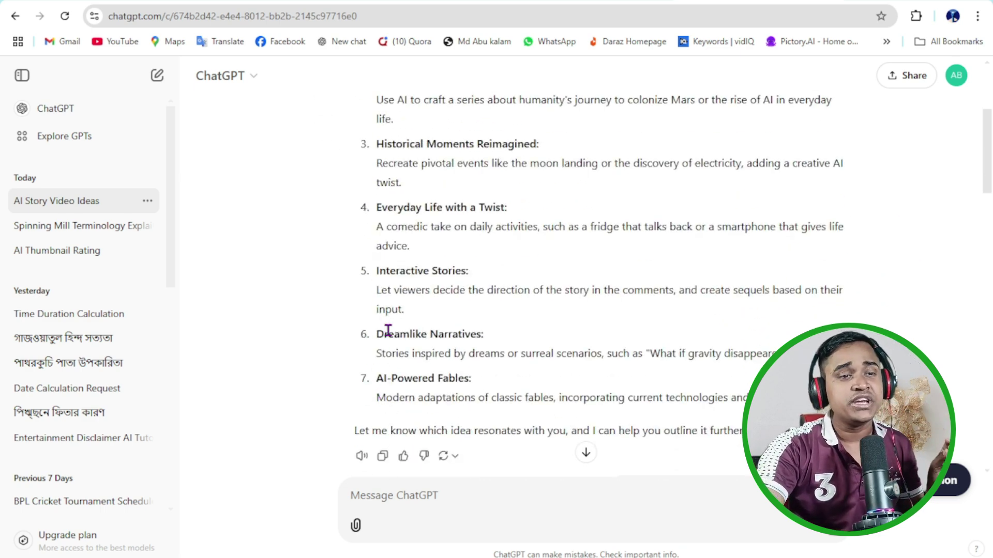
scroll(388, 330, down, 5)
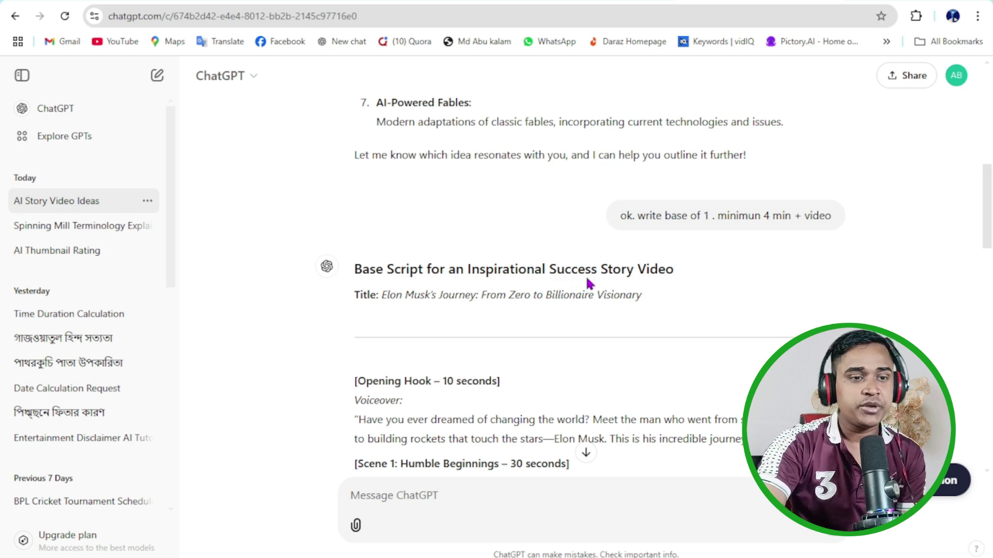
scroll(420, 299, down, 3)
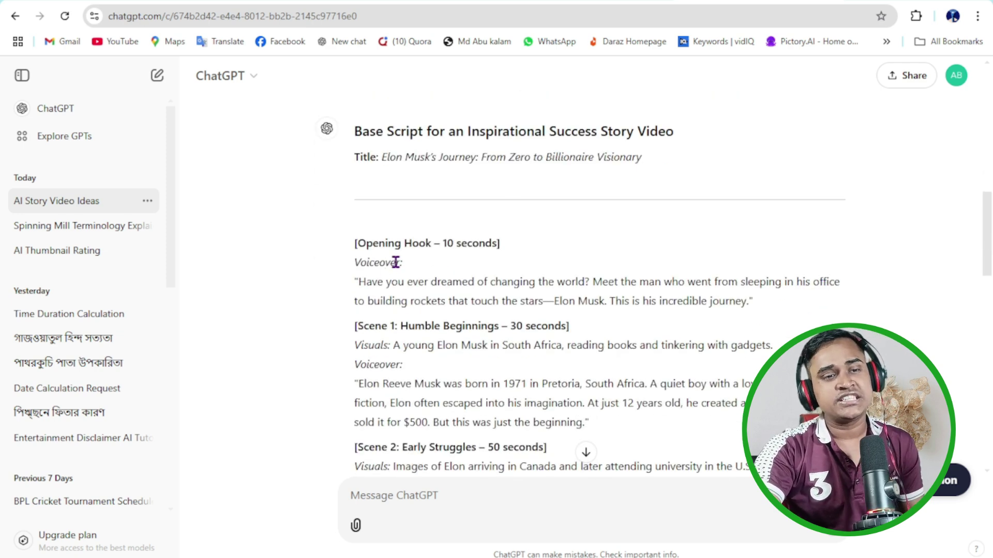
scroll(414, 274, down, 15)
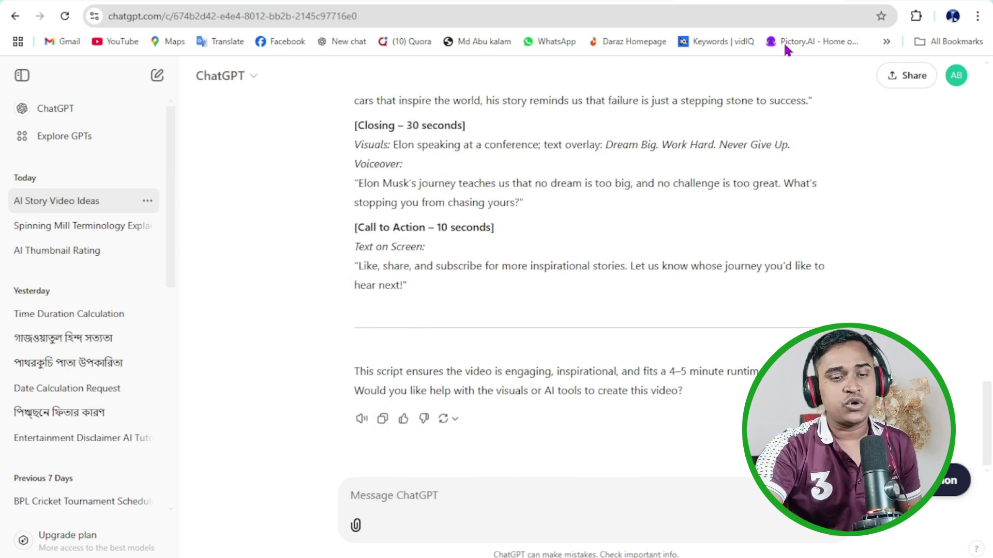
- Switch to the untitled Notepad document, maximize it and copy the entire Elon Musk script
key(alt+Tab)
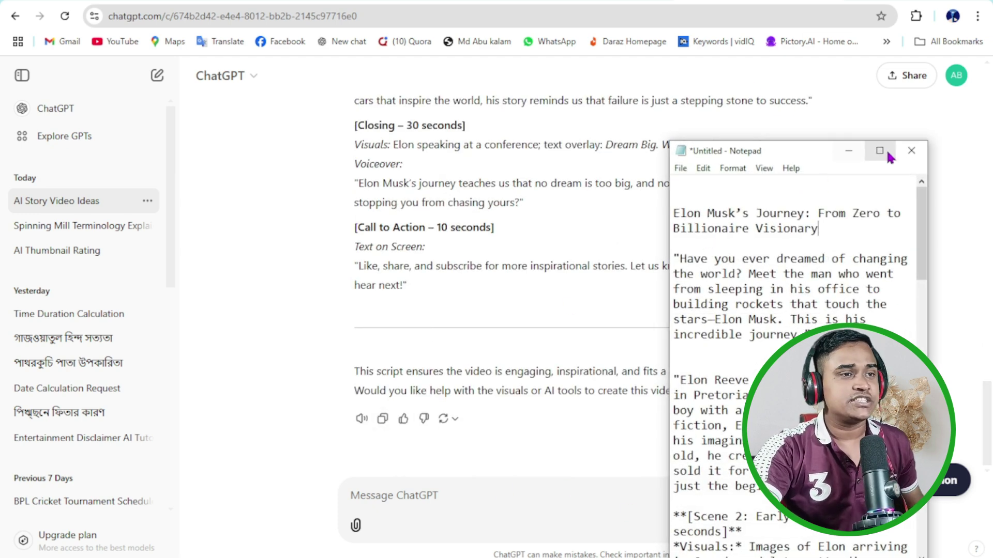
click(886, 152)
scroll(263, 290, down, 3)
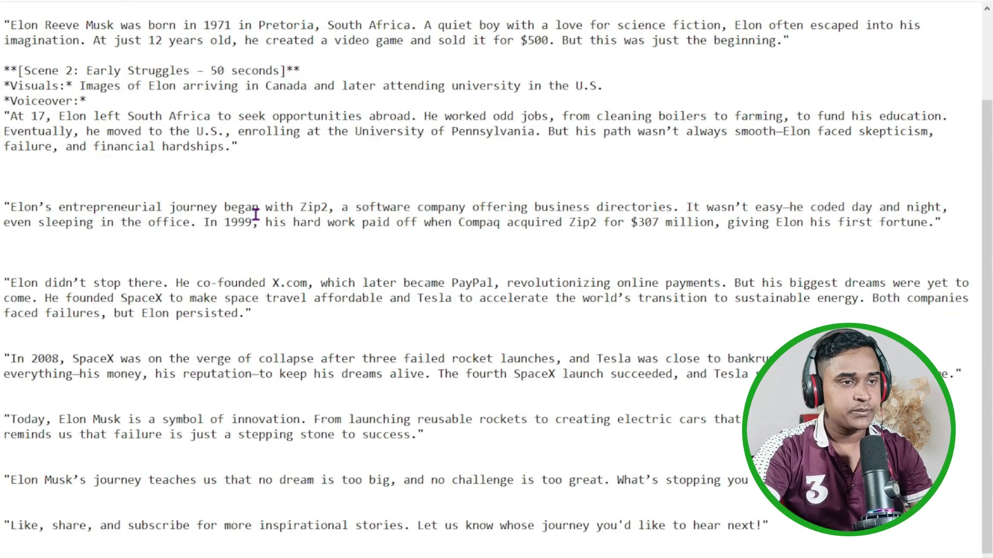
key(ctrl+a)
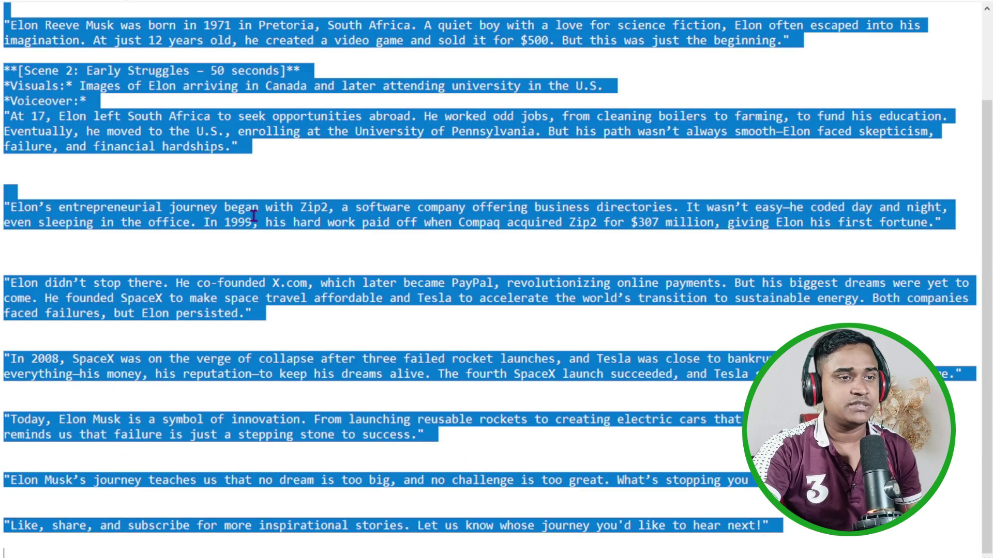
right_click(254, 215)
click(267, 261)
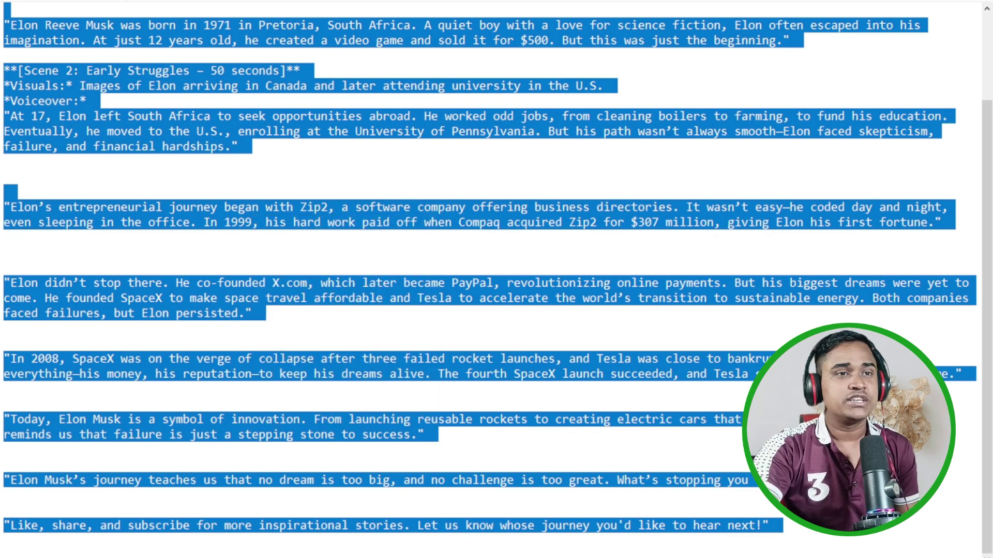
- Switch back to Pictory, paste the copied script into the script editor and check the scene settings
key(alt+Tab)
click(341, 1)
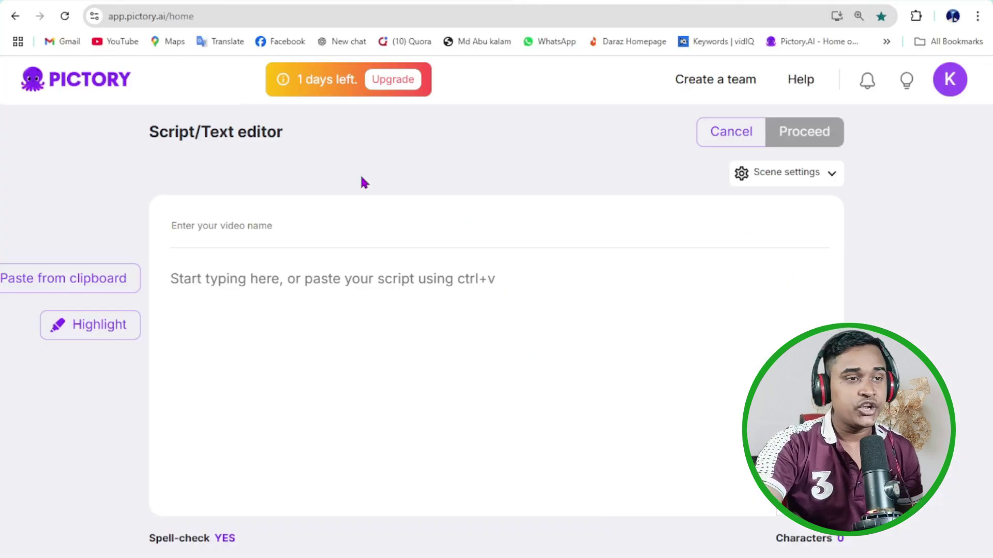
click(220, 293)
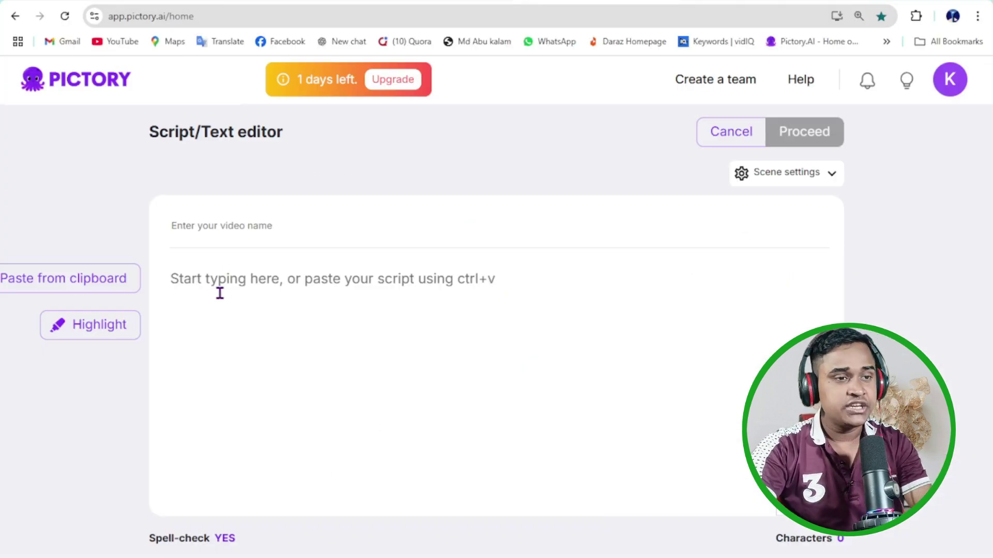
key(ctrl+v)
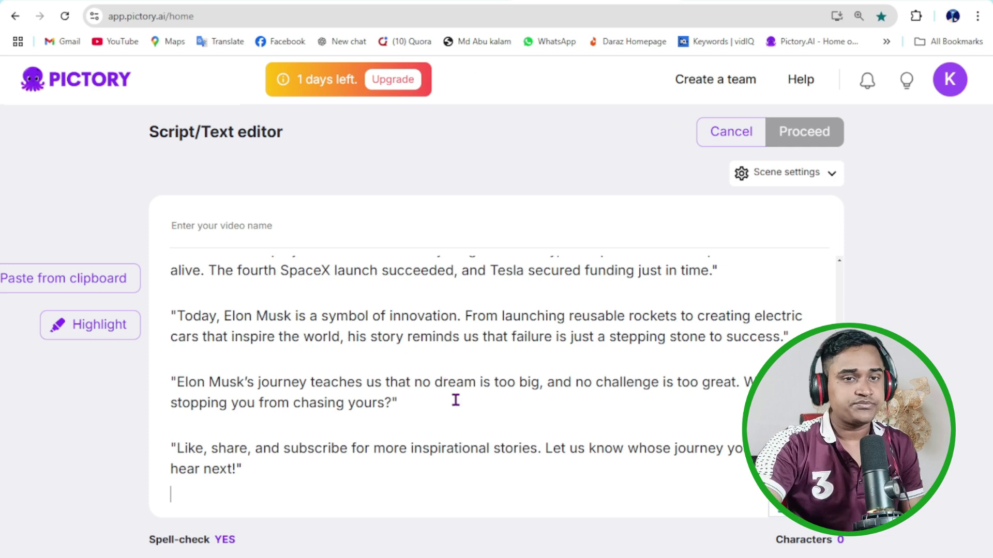
scroll(455, 399, up, 5)
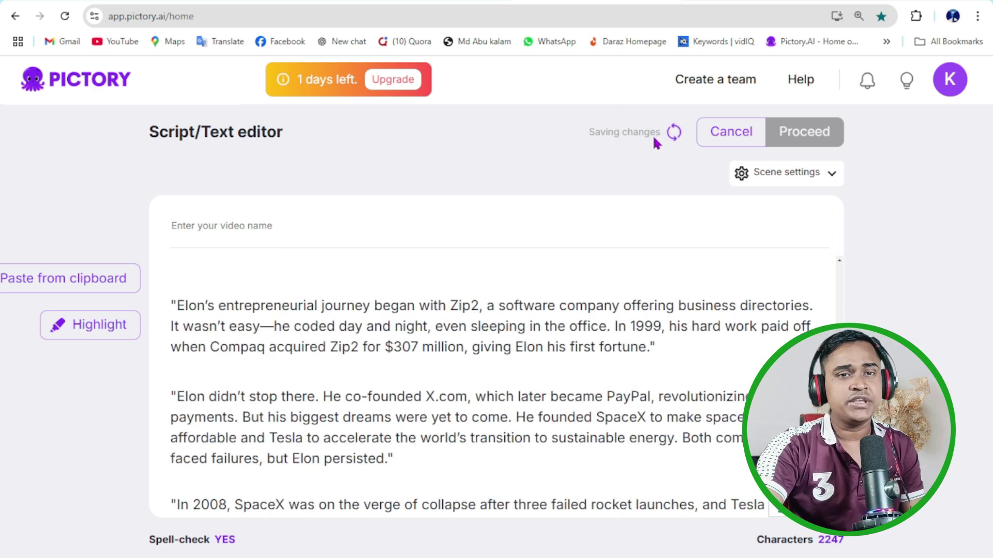
click(786, 172)
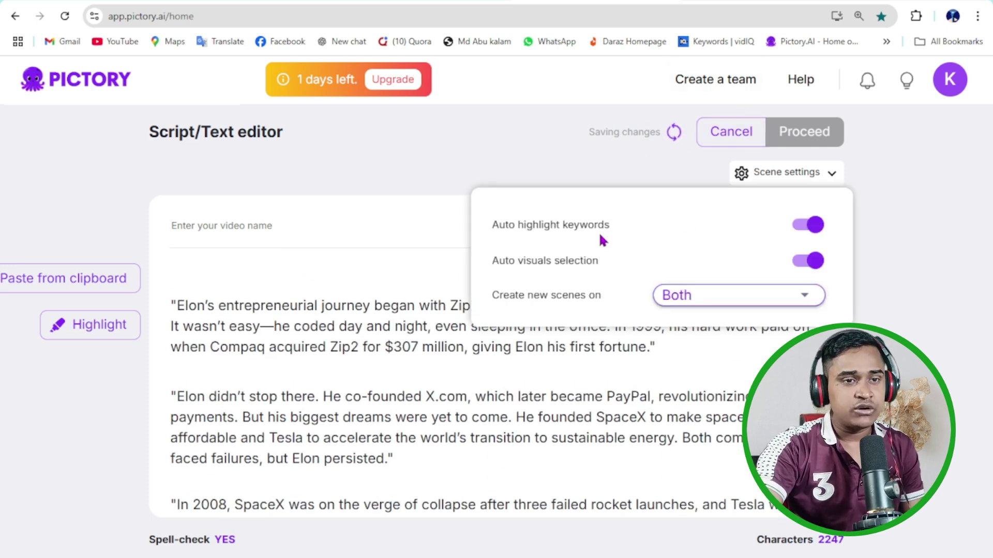
click(490, 145)
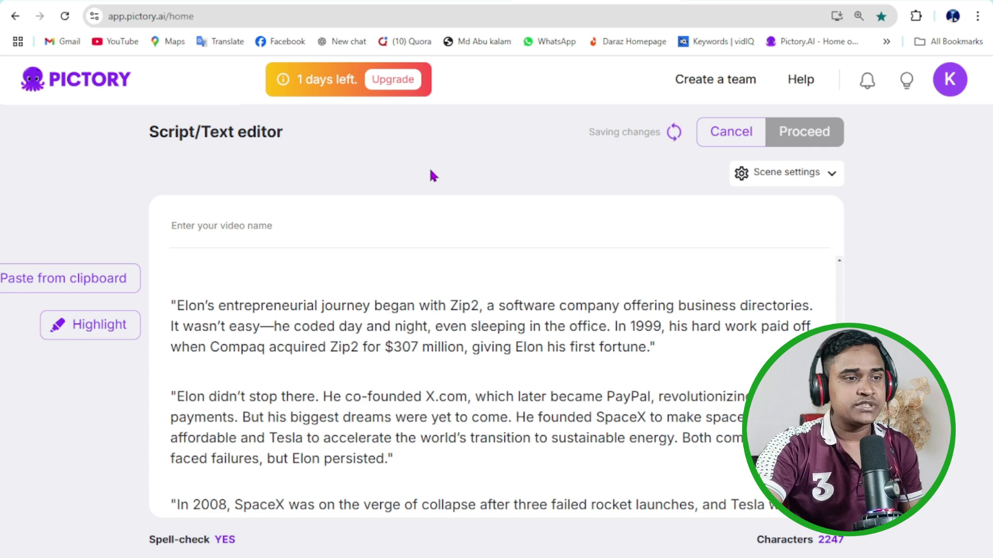
- Name the video "hook" and generate its storyboard, collapsing the getting-started guide
click(230, 226)
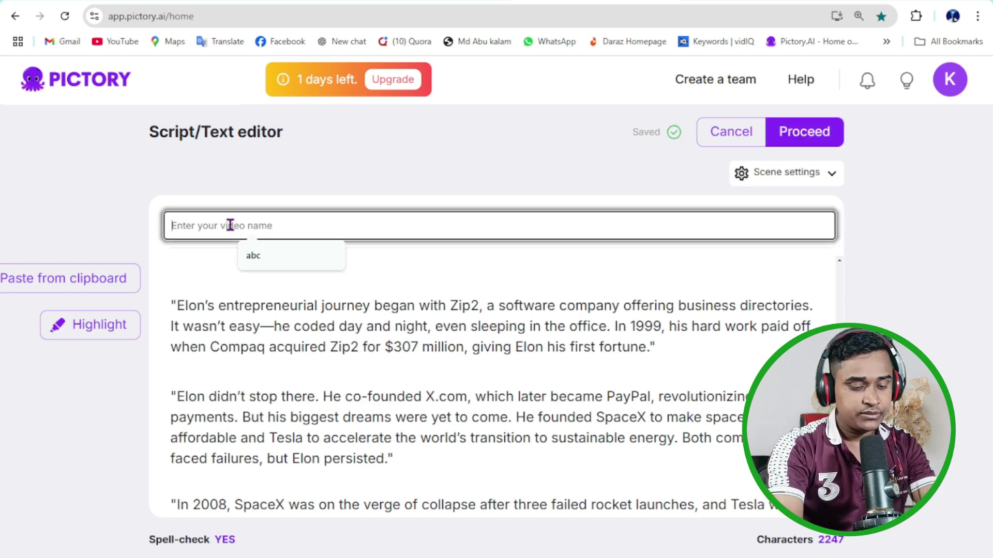
text(hook)
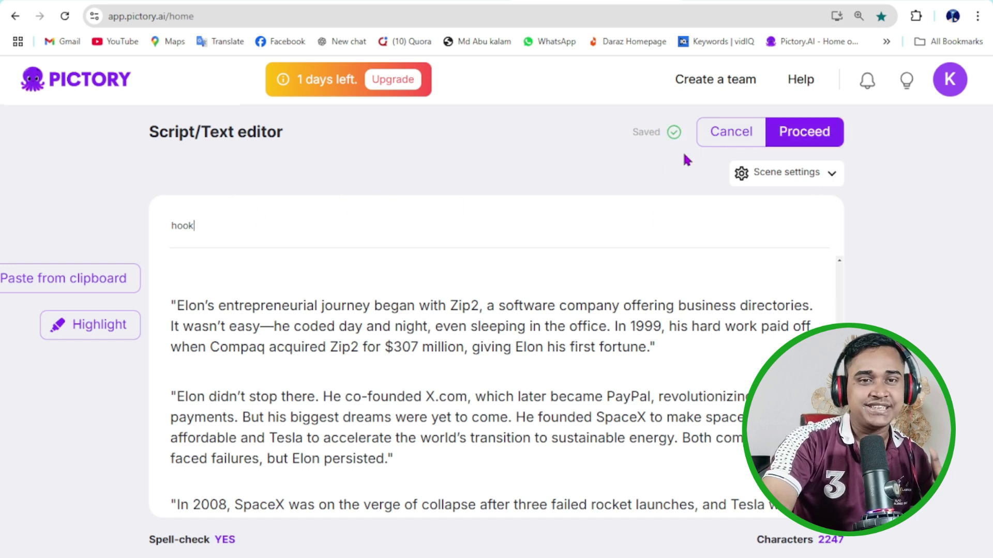
click(805, 135)
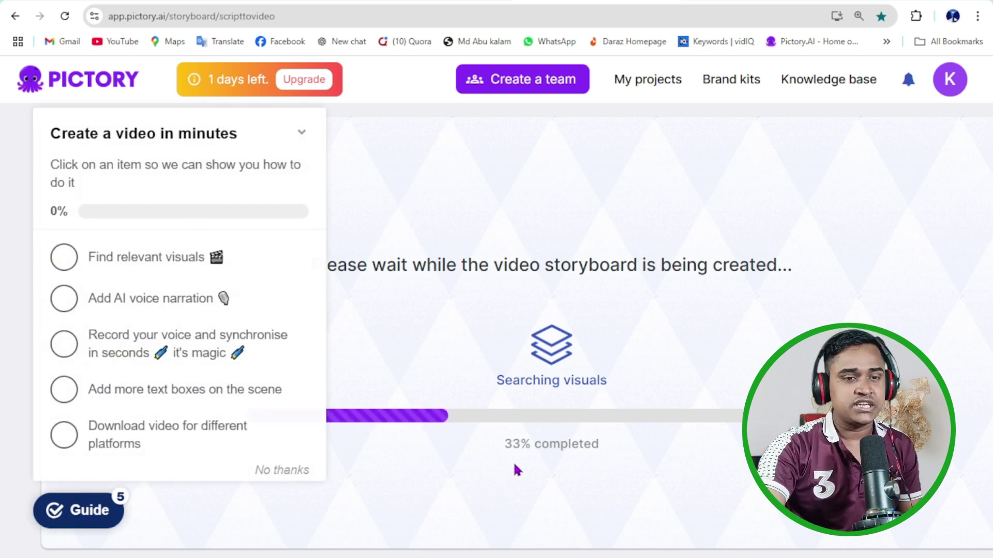
click(302, 132)
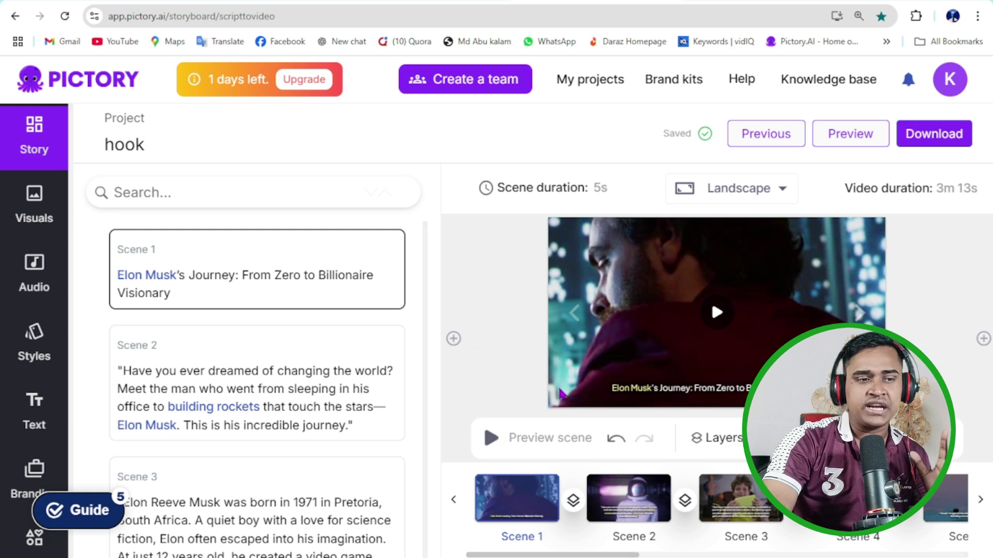
scroll(317, 405, down, 5)
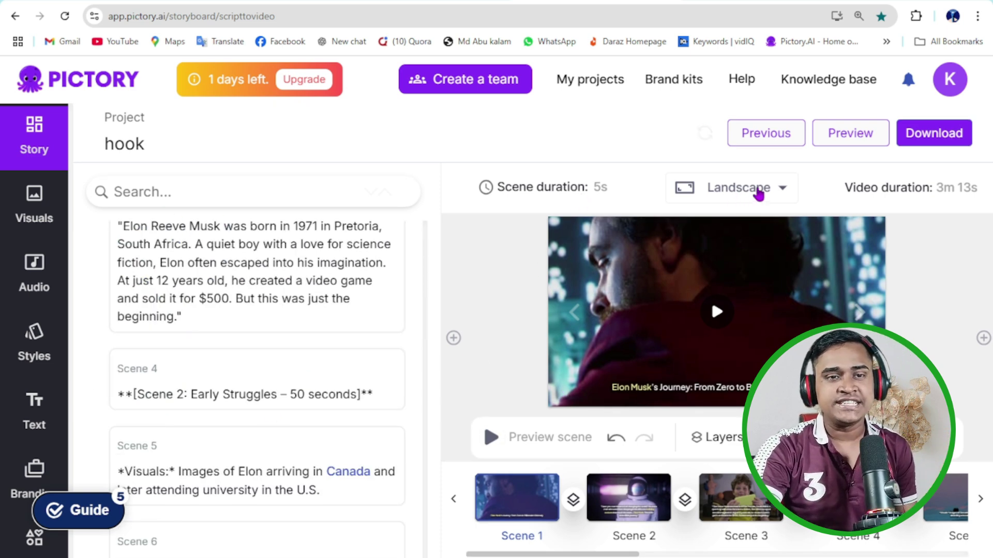
- Try the Portrait 9:16 format for the video, then return it to Landscape 16:9
click(758, 193)
click(667, 292)
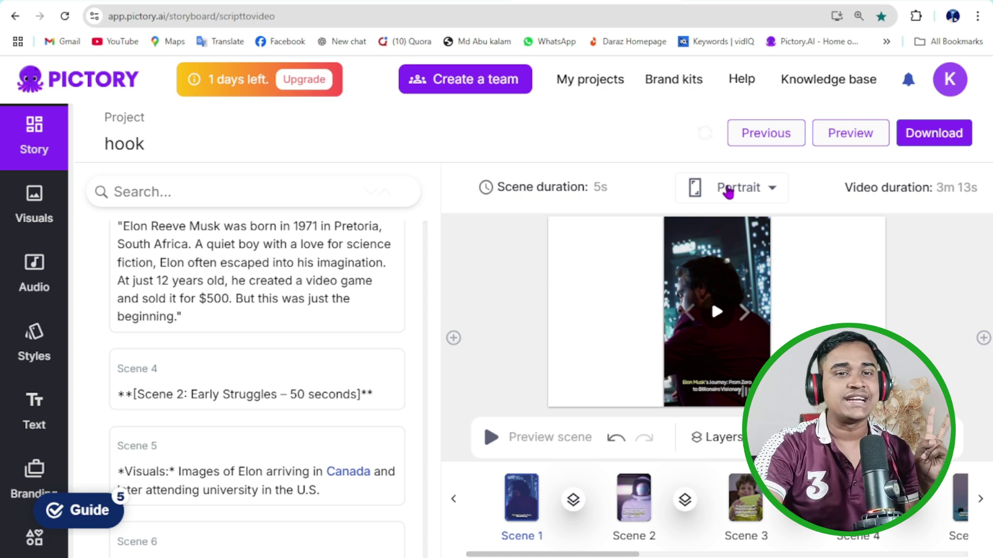
click(730, 190)
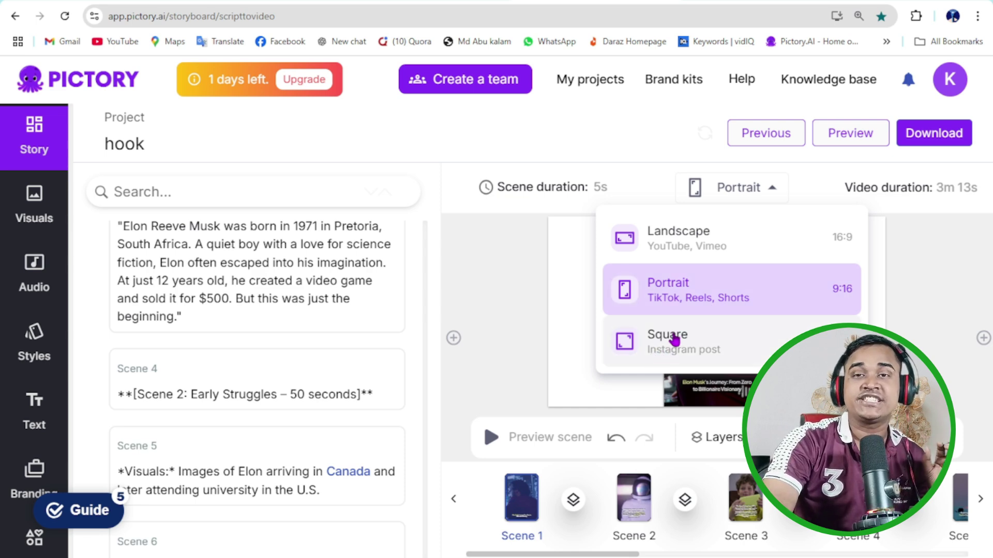
click(653, 247)
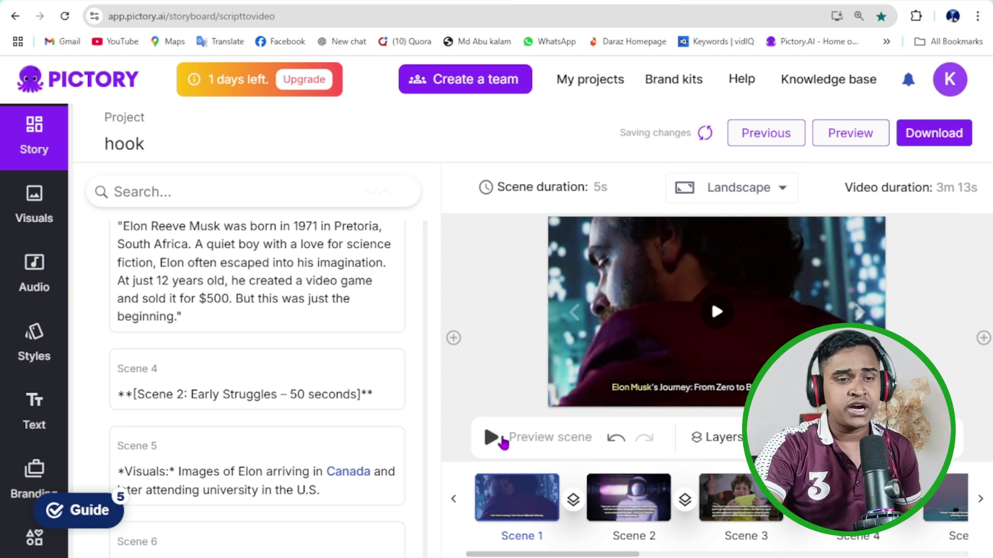
- Play the preview of Scene 1 and stop it
click(492, 443)
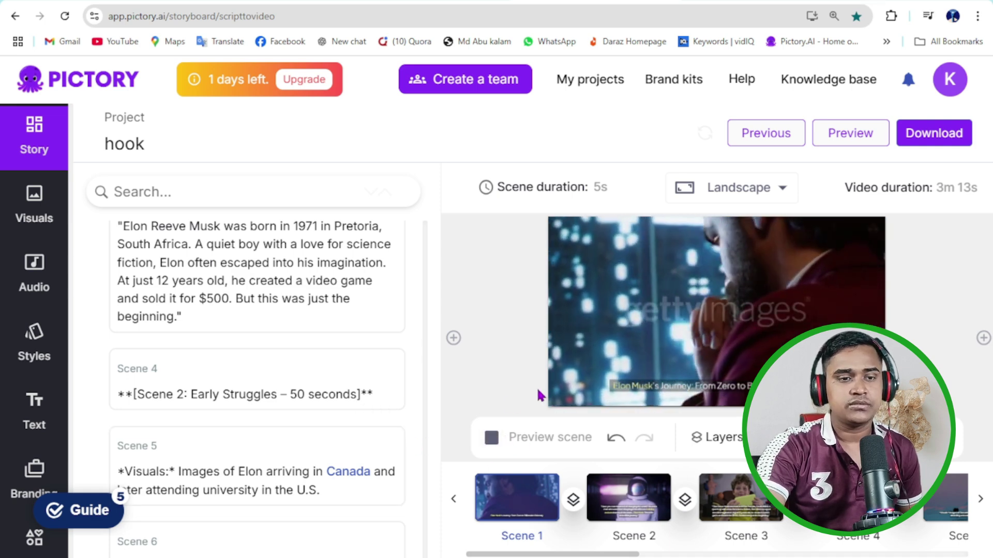
click(492, 438)
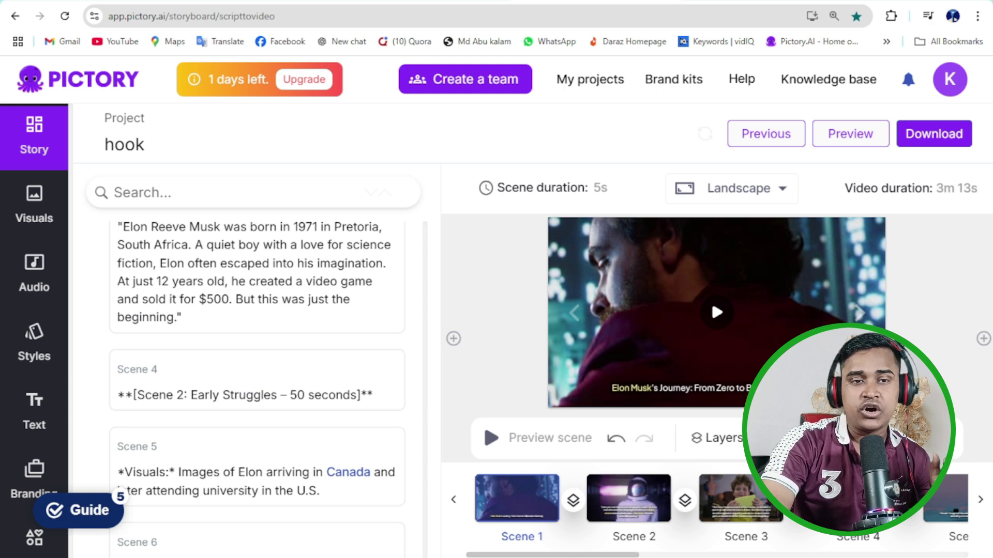
- Apply an AI voice-over to the video using the standard English female voice Aditi
click(815, 440)
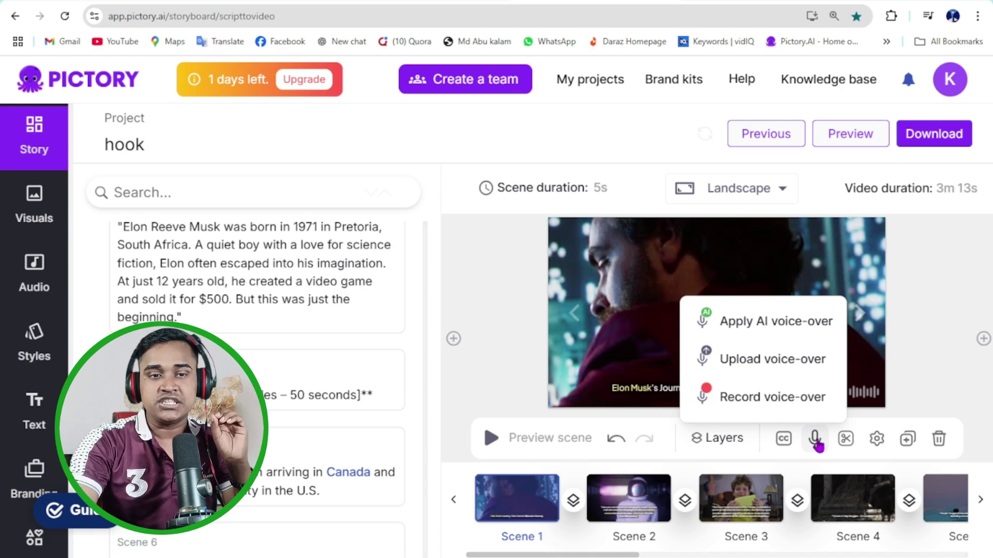
mouse_move(811, 441)
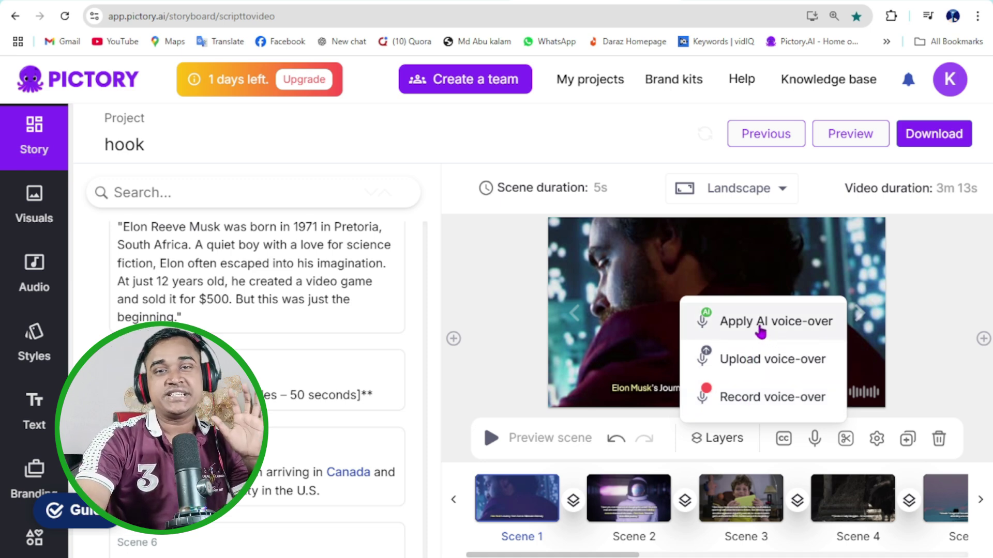
click(732, 337)
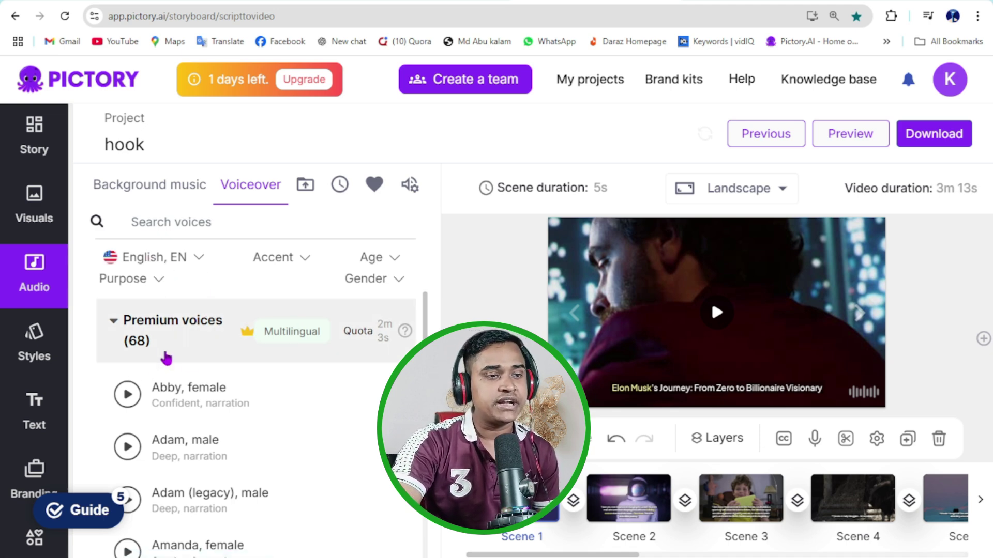
scroll(163, 343, down, 1)
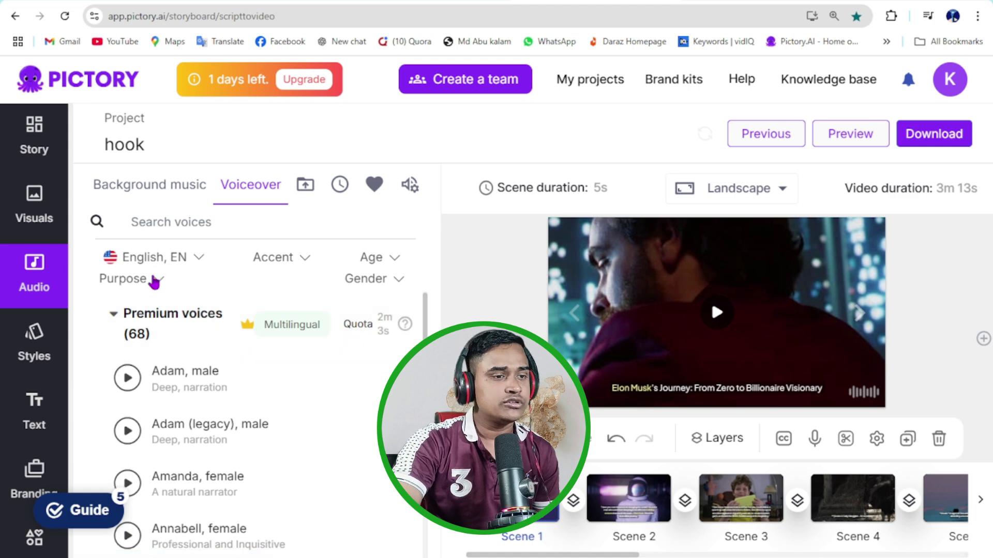
scroll(340, 439, down, 10)
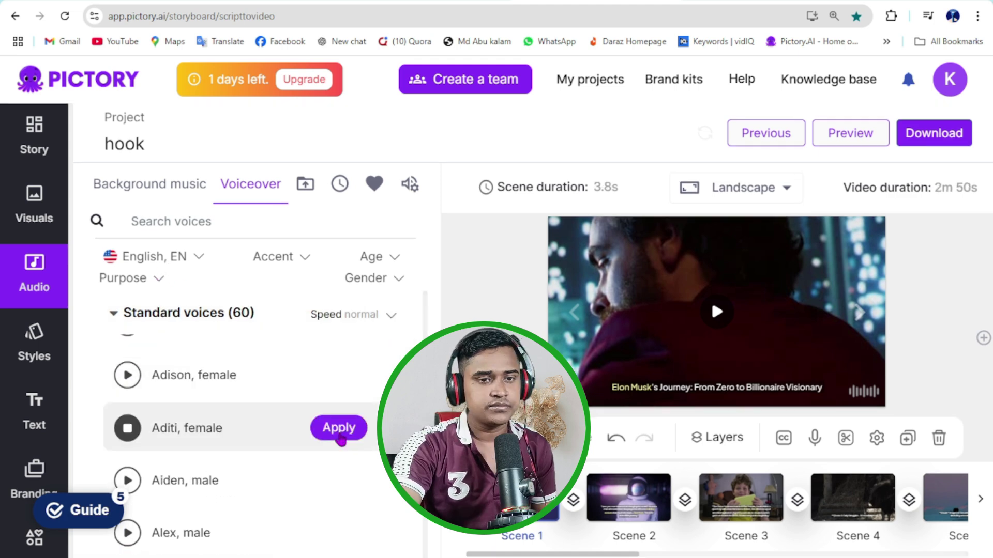
click(340, 436)
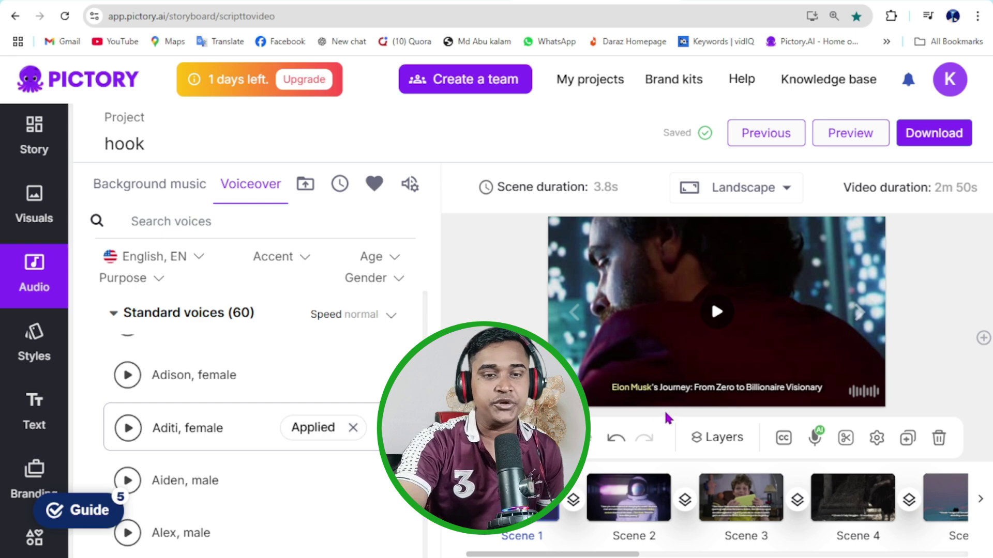
- Hide the captions on Scene 1 and apply that setting to all scenes
mouse_move(878, 439)
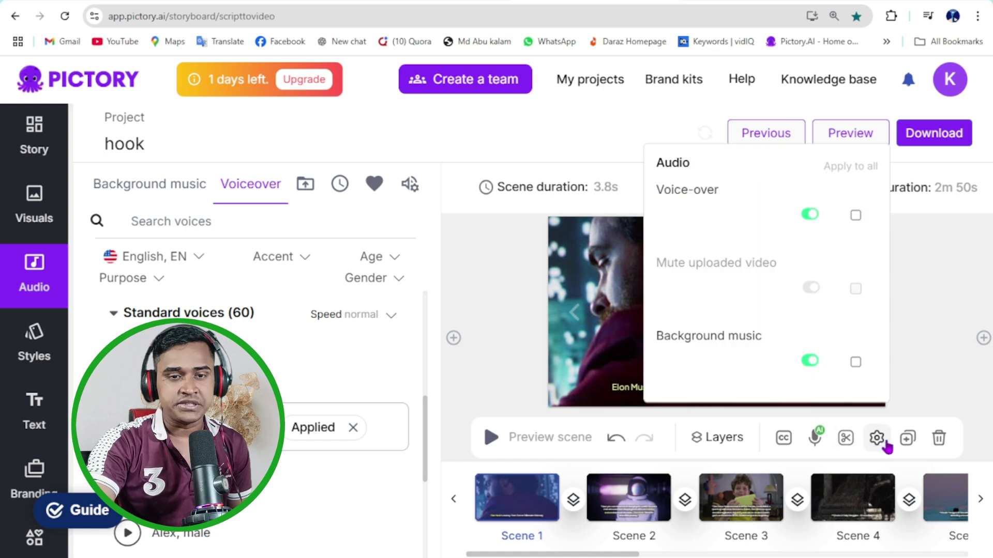
click(784, 442)
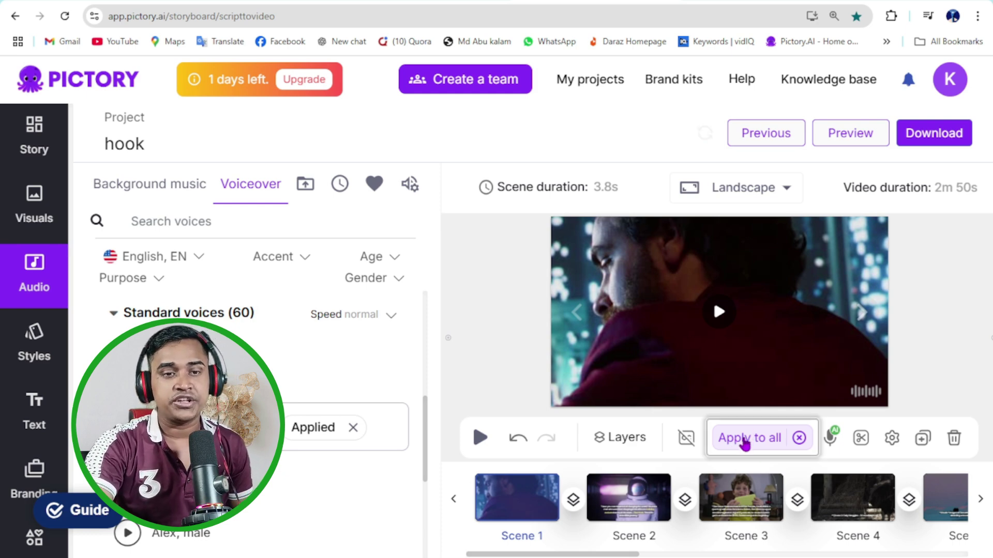
click(745, 440)
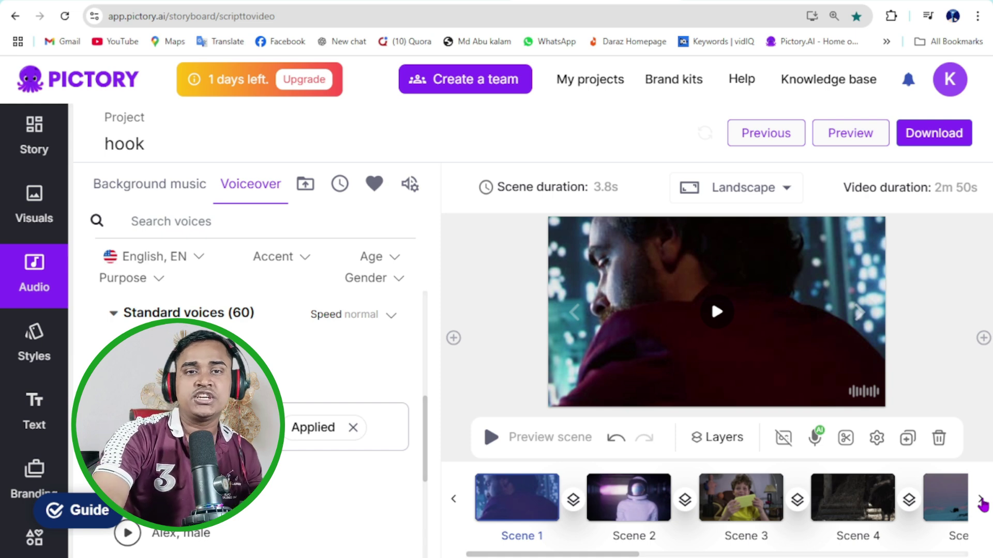
- Generate the finished video, download it as hook.mp4 and check its progress in the browser's download history
click(908, 146)
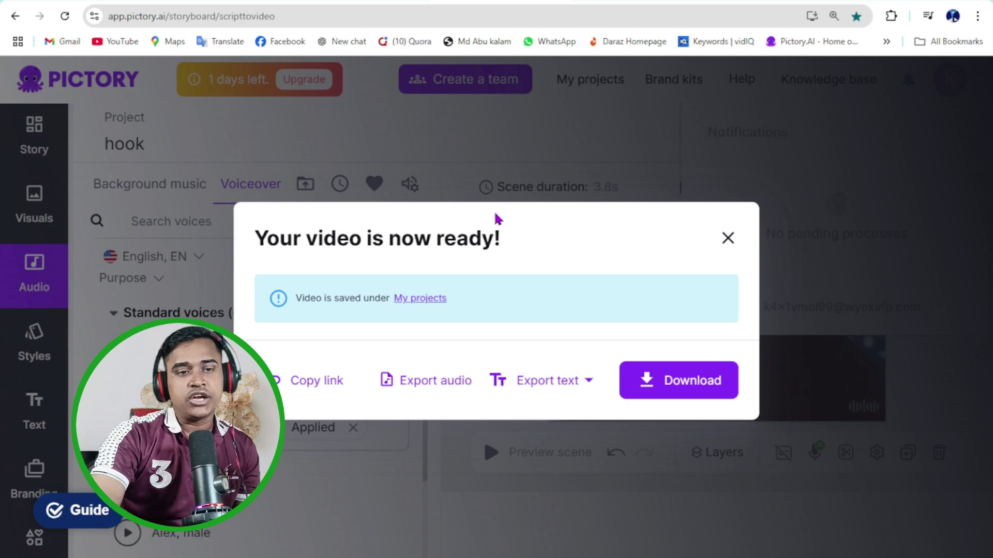
click(658, 386)
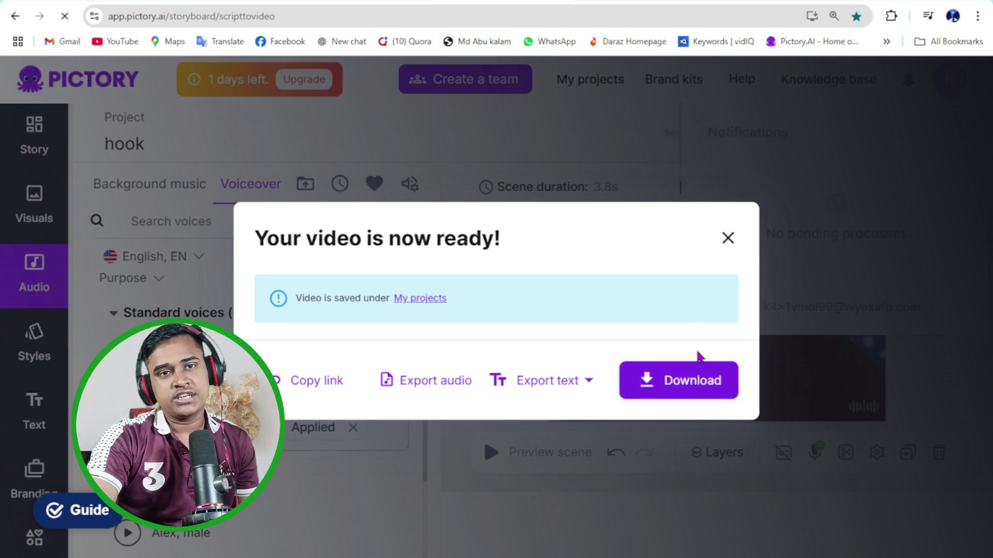
click(928, 16)
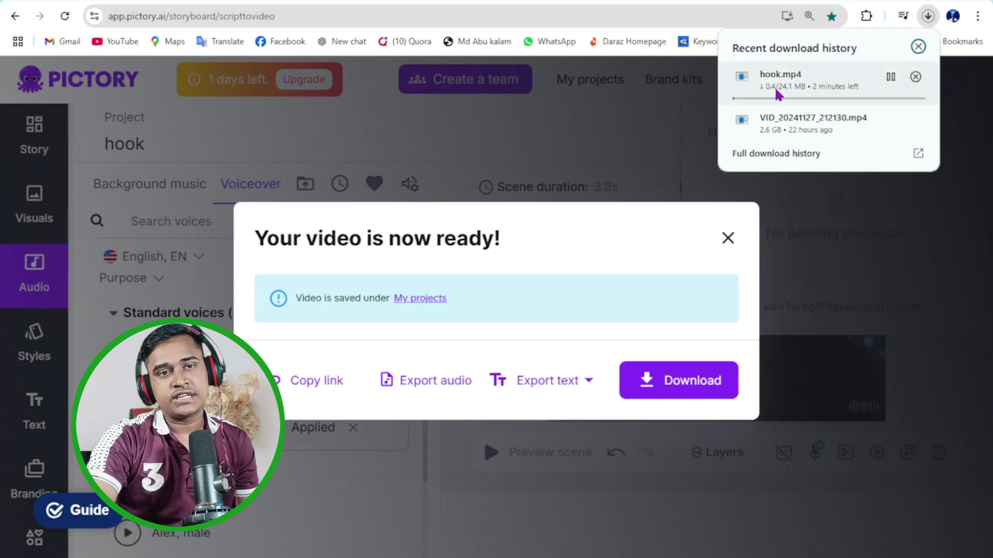